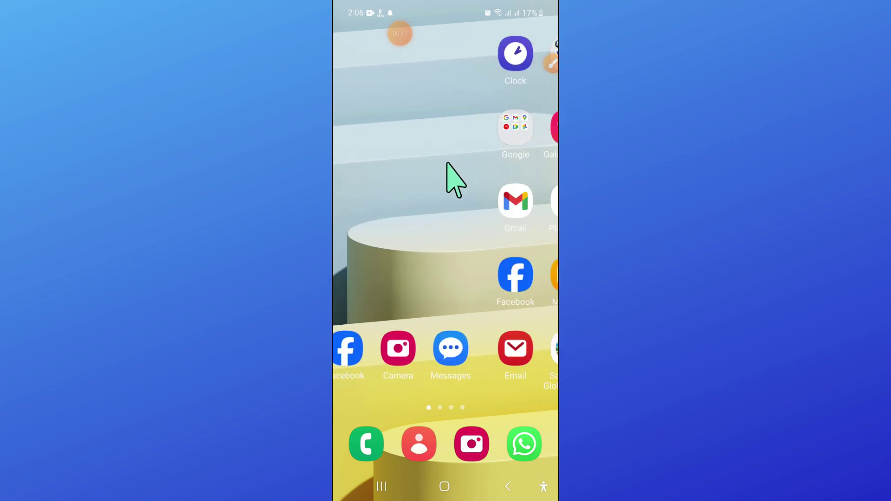
Step: Swipe to the second home screen page and launch the Settings app
click(542, 64)
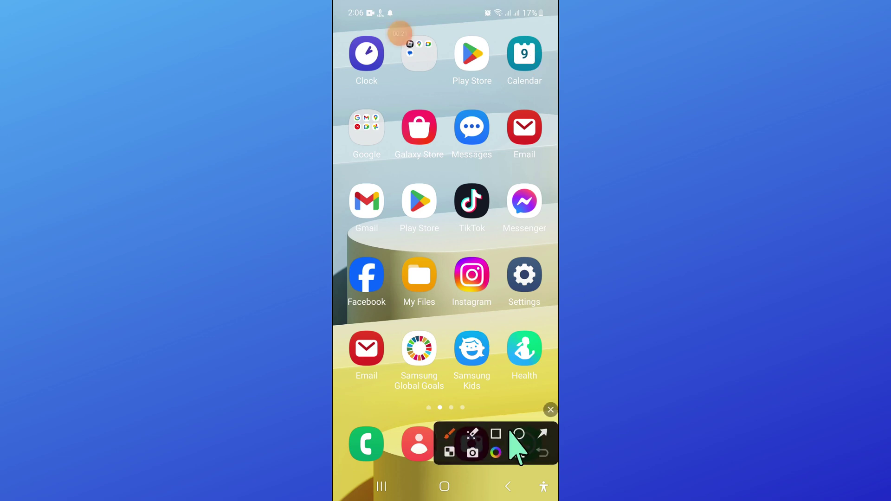
drag(496, 248, 546, 306)
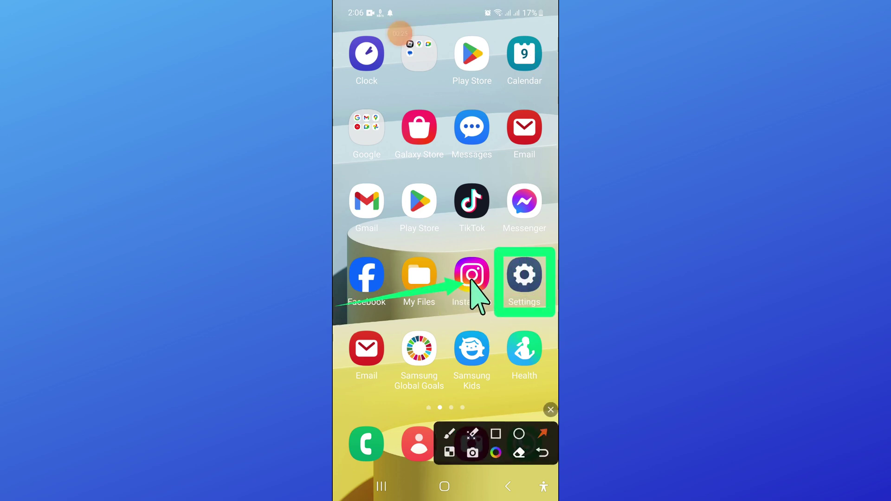
drag(470, 278, 519, 291)
click(550, 409)
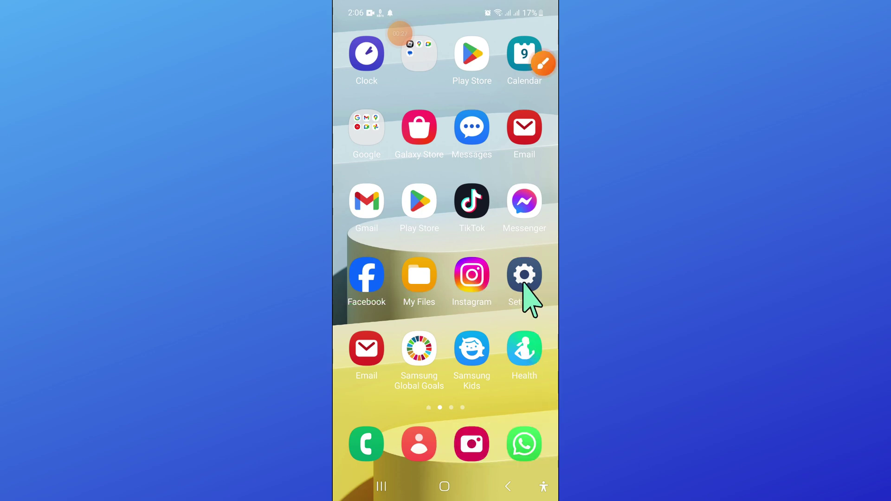
Step: Scroll the Settings list down to Apps and open the installed-apps list
click(524, 284)
scroll(498, 313, down, 3)
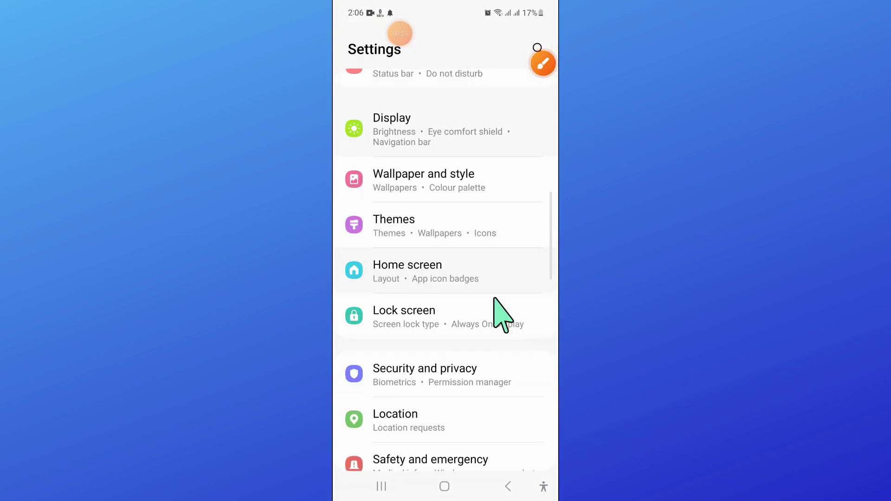
scroll(497, 314, down, 3)
scroll(497, 313, down, 3)
scroll(499, 240, down, 1)
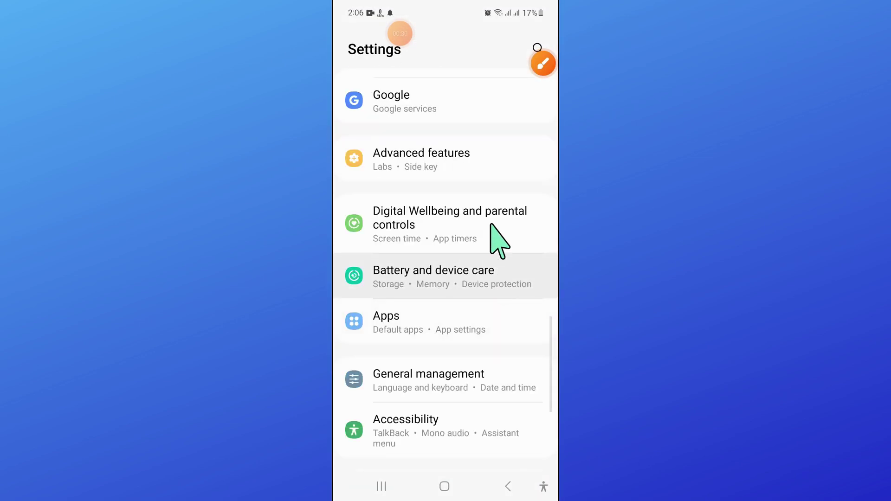
click(542, 65)
drag(335, 299, 551, 345)
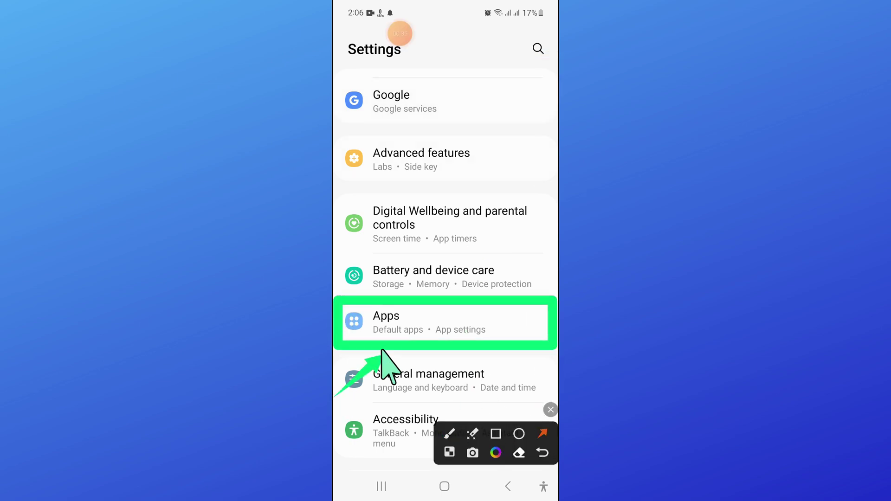
click(548, 410)
Step: Scroll the Apps list down until Google Play services (472 MB) is visible
click(445, 335)
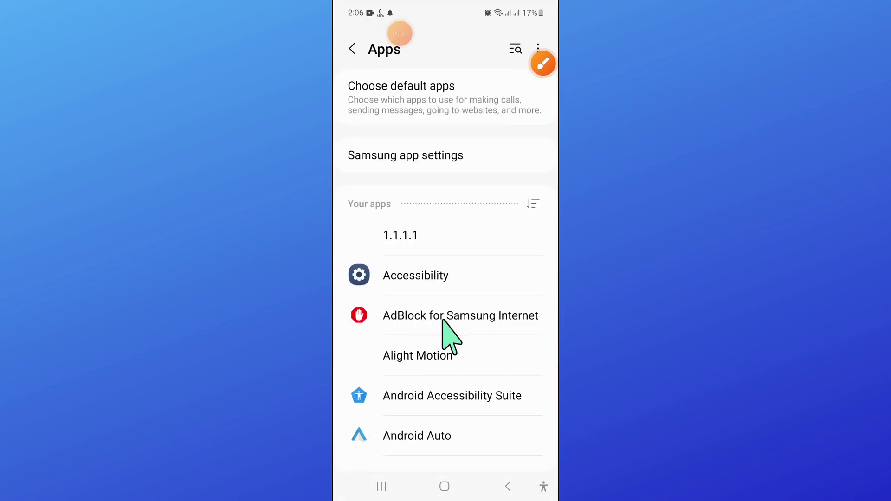
scroll(473, 307, down, 2)
scroll(458, 322, up, 2)
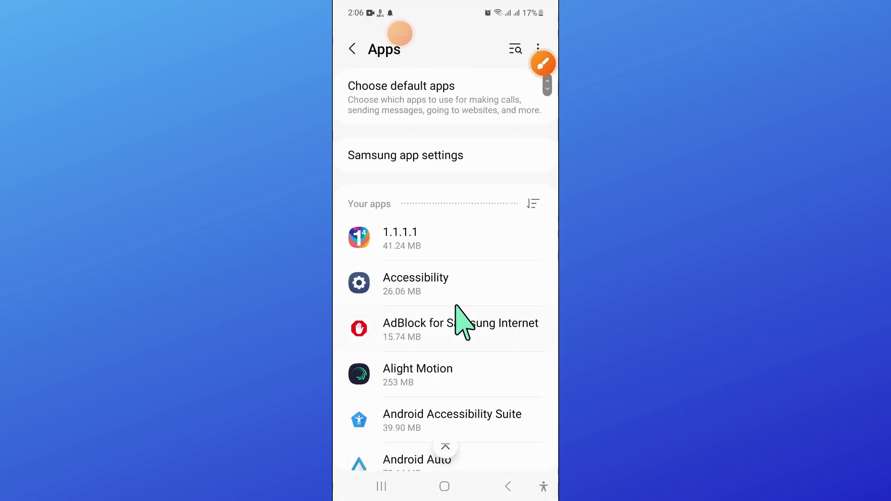
scroll(461, 319, down, 5)
scroll(461, 319, down, 5)
scroll(460, 319, down, 5)
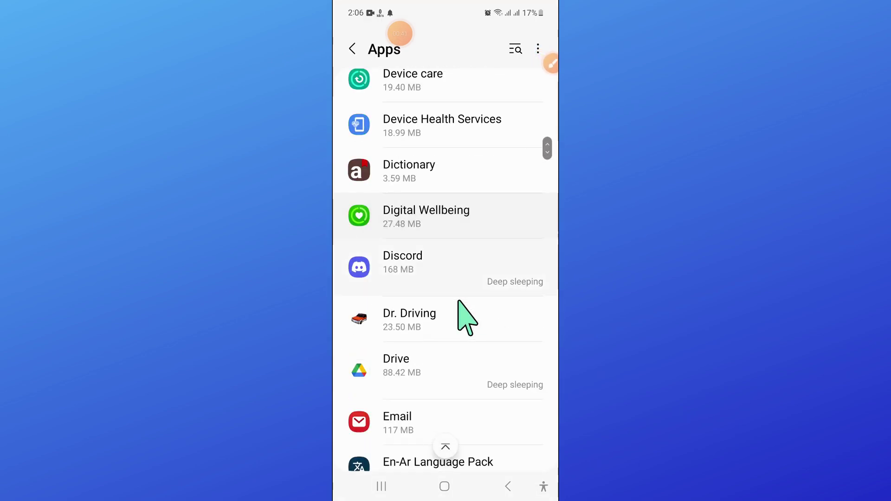
scroll(460, 319, down, 3)
scroll(461, 319, down, 3)
scroll(461, 318, down, 5)
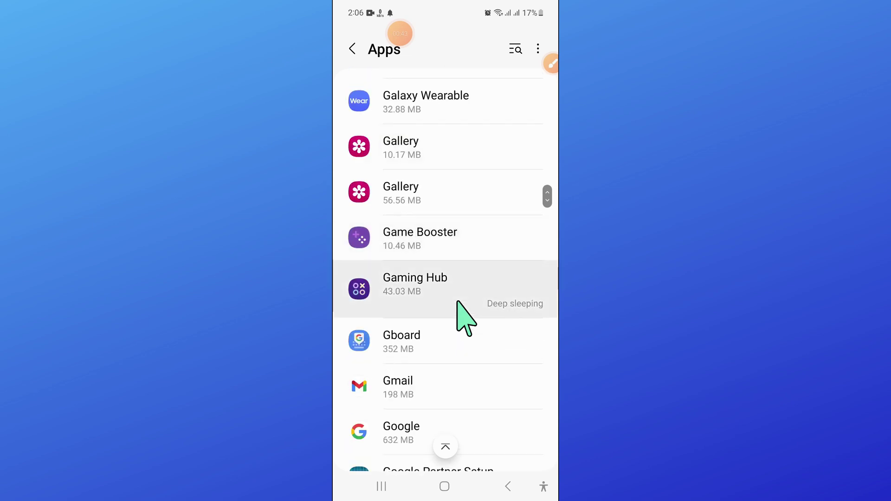
scroll(461, 318, down, 2)
scroll(461, 319, down, 2)
scroll(458, 304, down, 2)
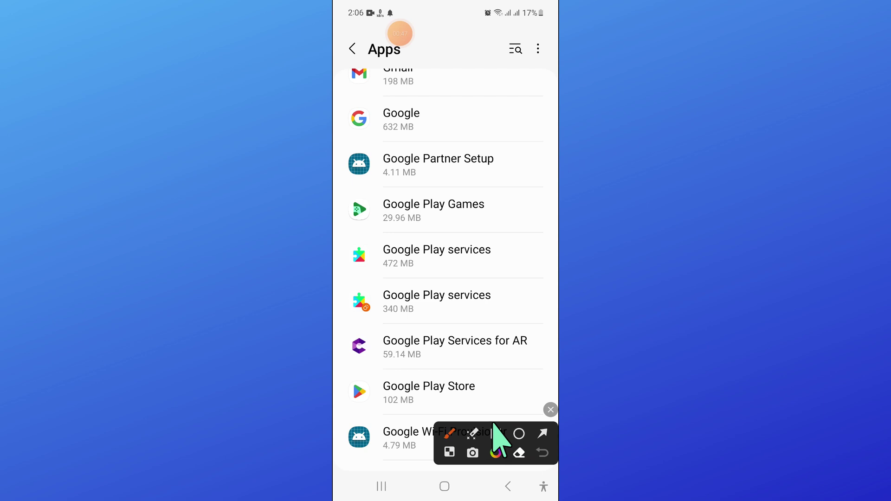
drag(337, 229, 557, 283)
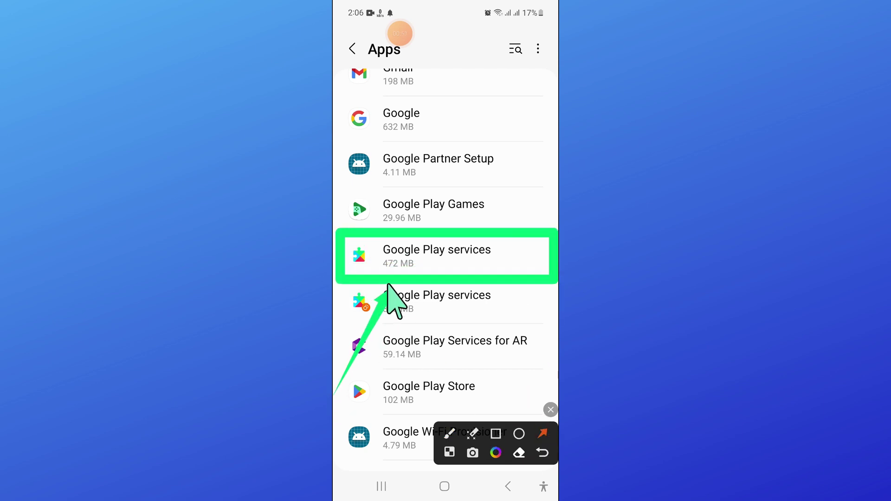
click(550, 410)
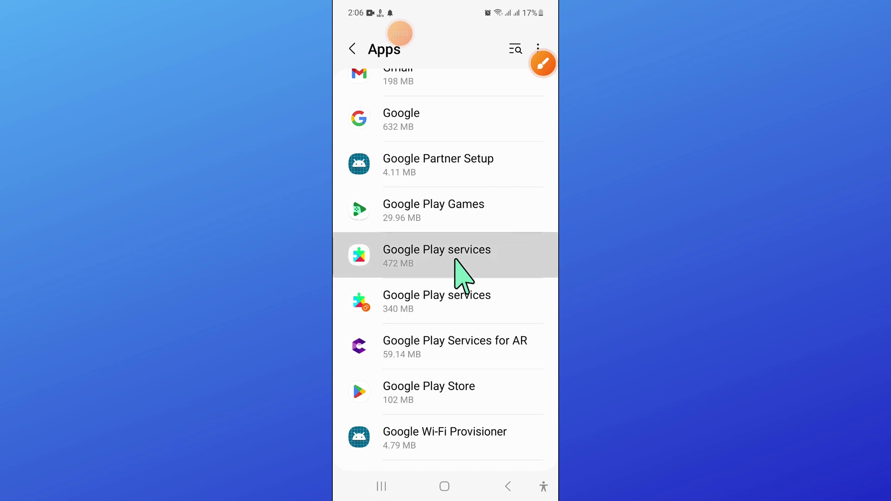
Step: Open Google Play services' App info and scroll down to its Usage section
click(463, 300)
scroll(478, 319, down, 5)
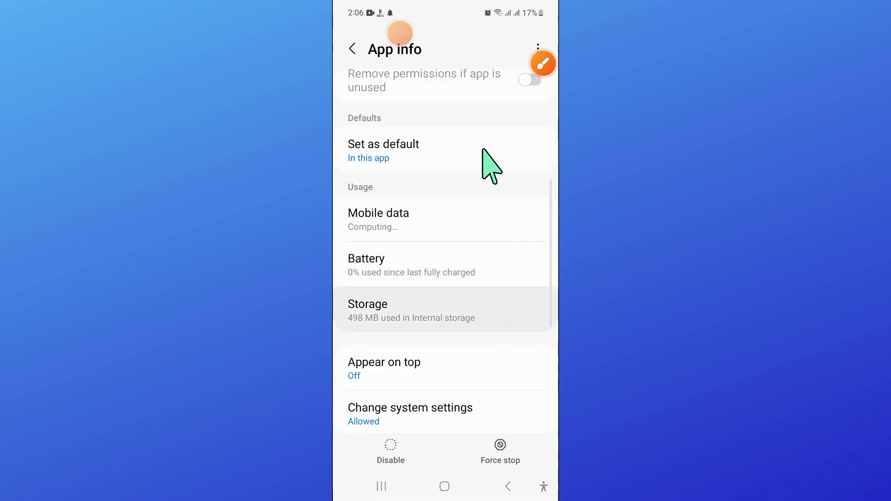
click(543, 63)
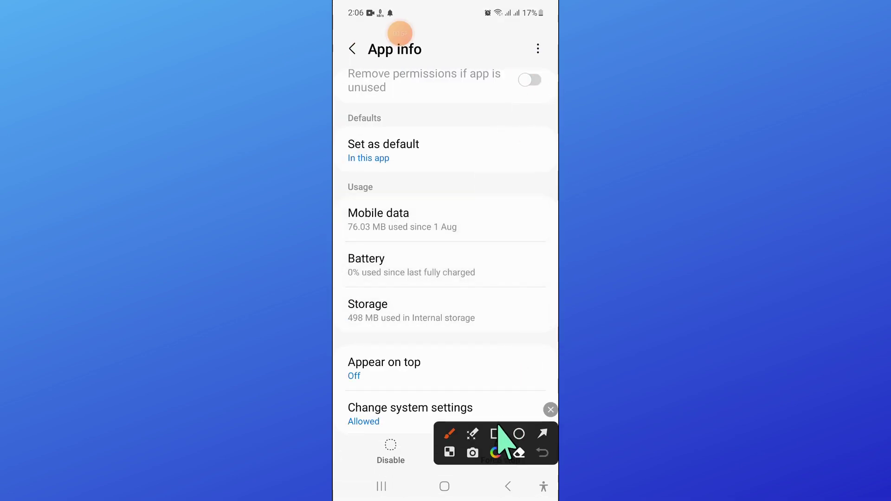
drag(336, 289, 555, 339)
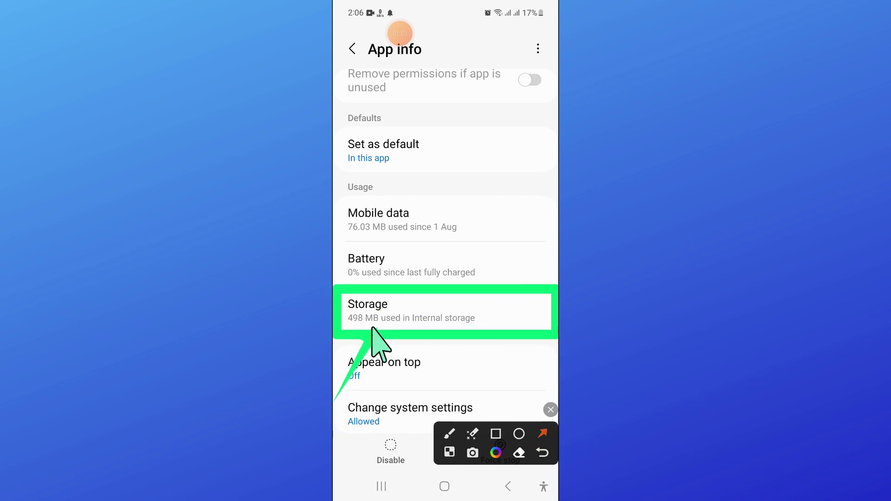
Step: Open Google Play services' Storage details and its Manage storage page (498 MB total)
click(549, 409)
click(455, 322)
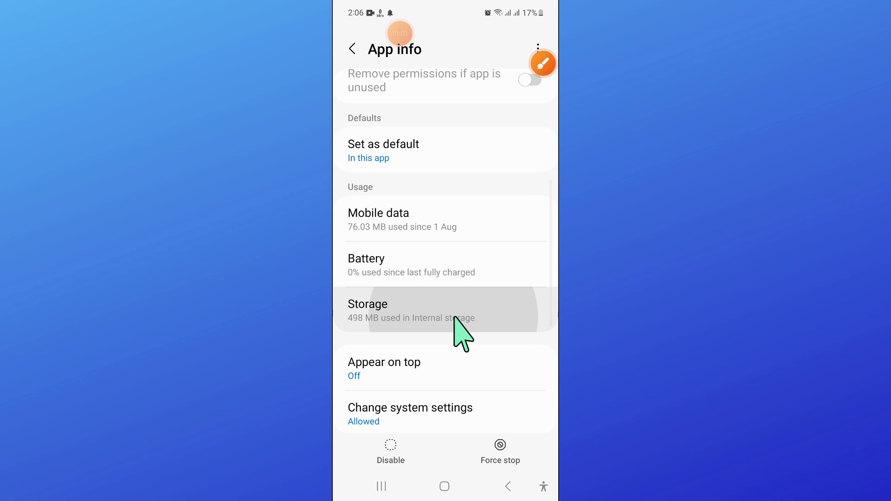
click(543, 64)
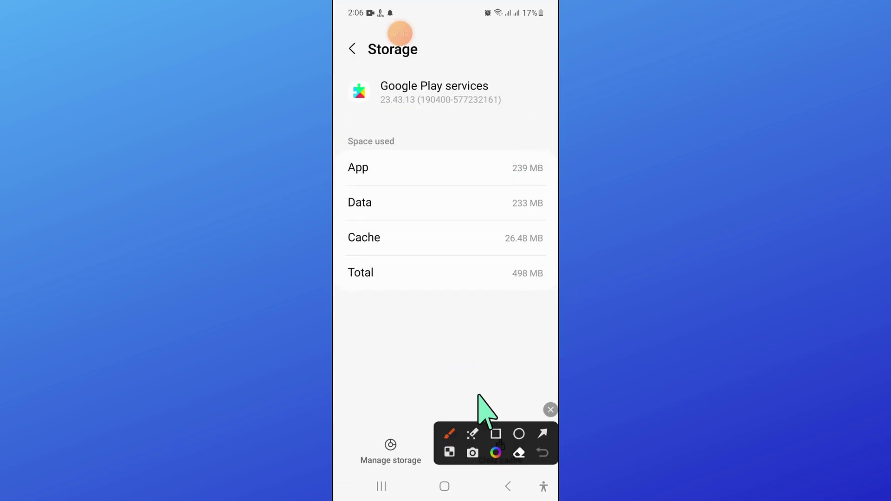
drag(439, 447, 490, 239)
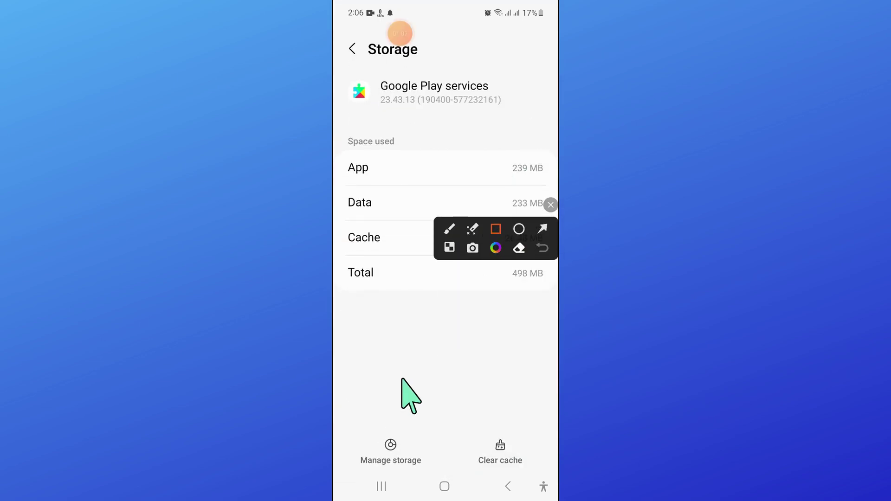
drag(343, 429, 540, 469)
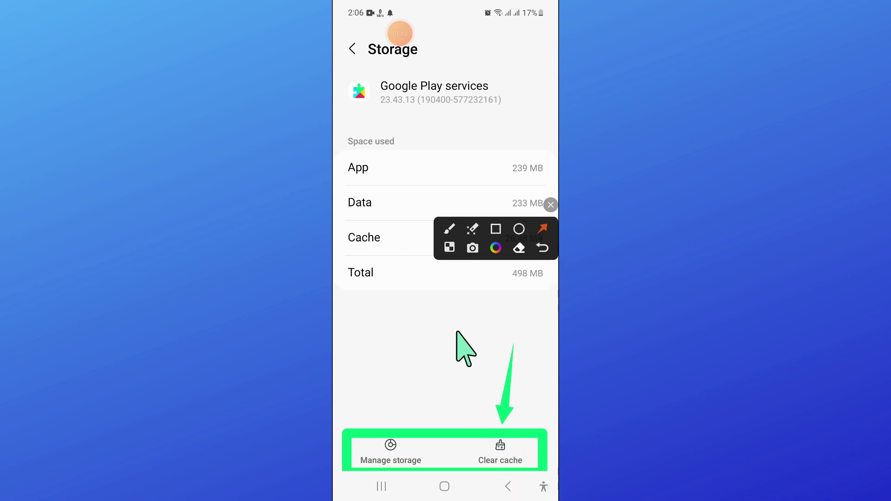
click(550, 204)
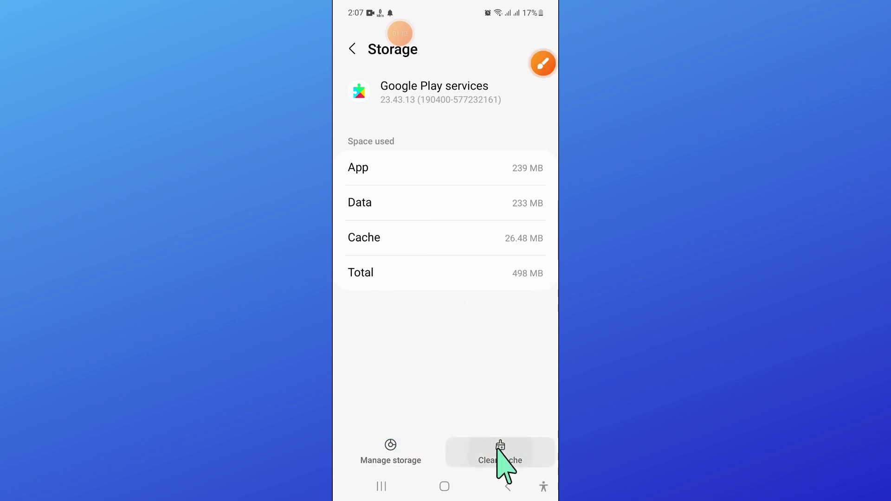
Step: Delete all of Google Play services' app data, confirming with DELETE
click(430, 457)
click(479, 379)
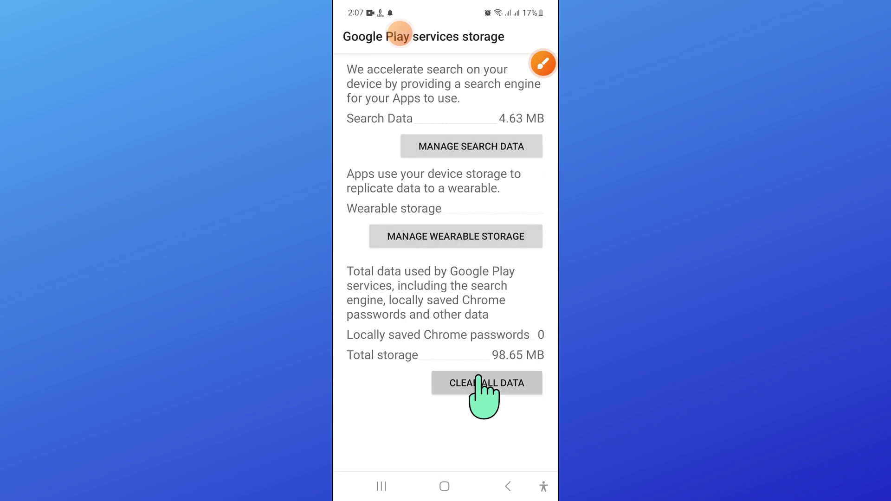
click(491, 385)
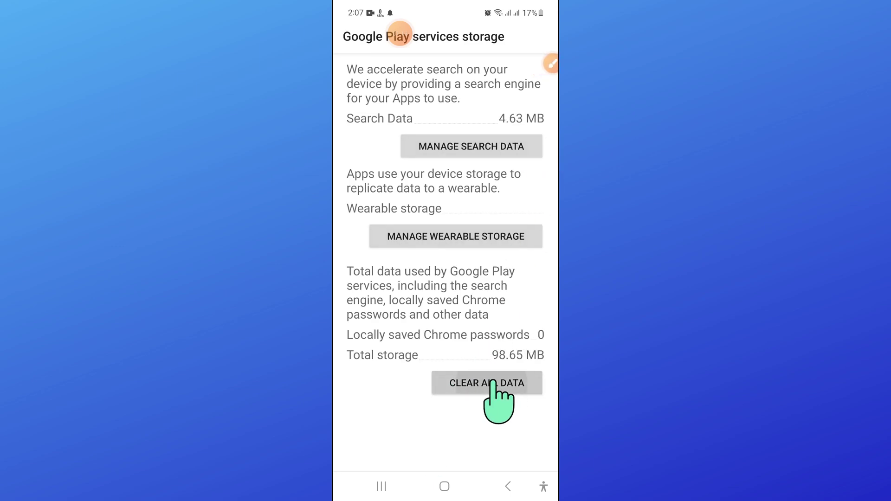
click(512, 283)
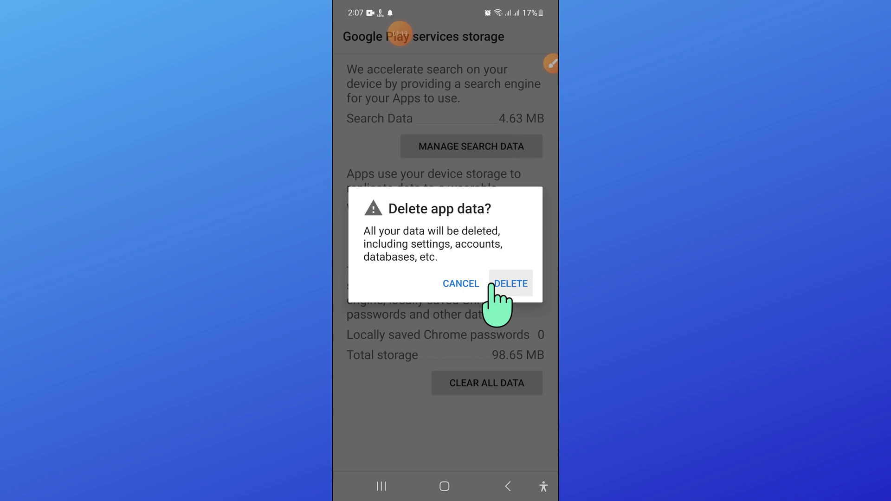
Step: Go back to the Apps list and turn on Show system apps in the sort options
click(508, 486)
click(498, 497)
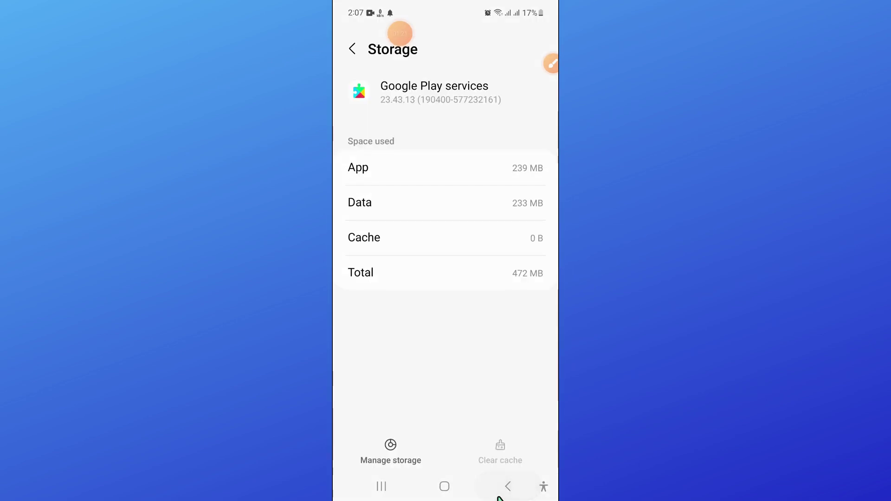
click(498, 488)
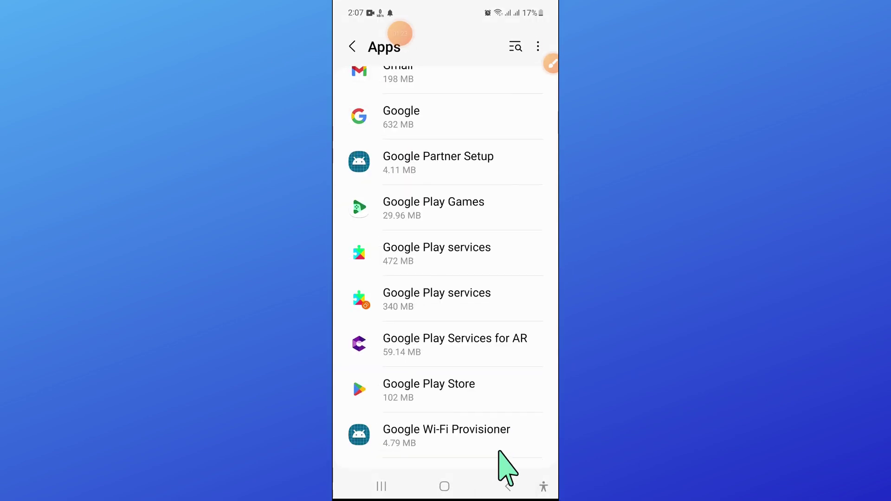
scroll(487, 403, up, 5)
scroll(492, 398, up, 5)
scroll(480, 390, up, 5)
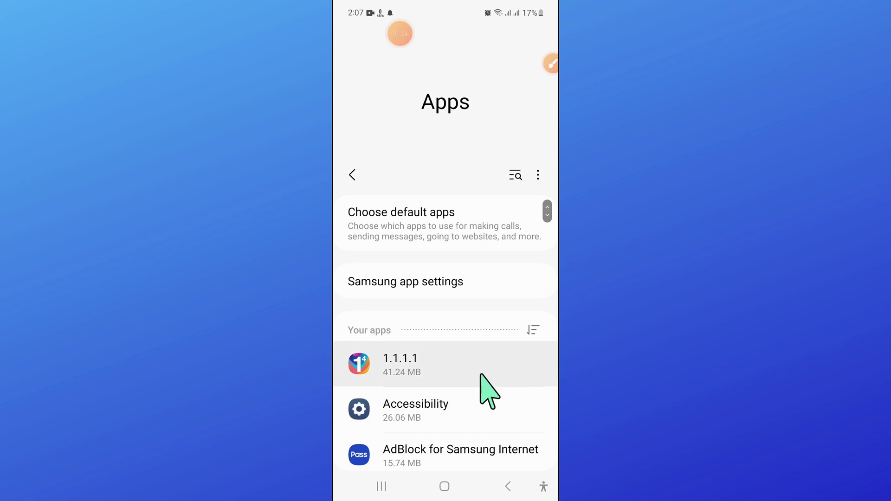
click(533, 330)
click(523, 110)
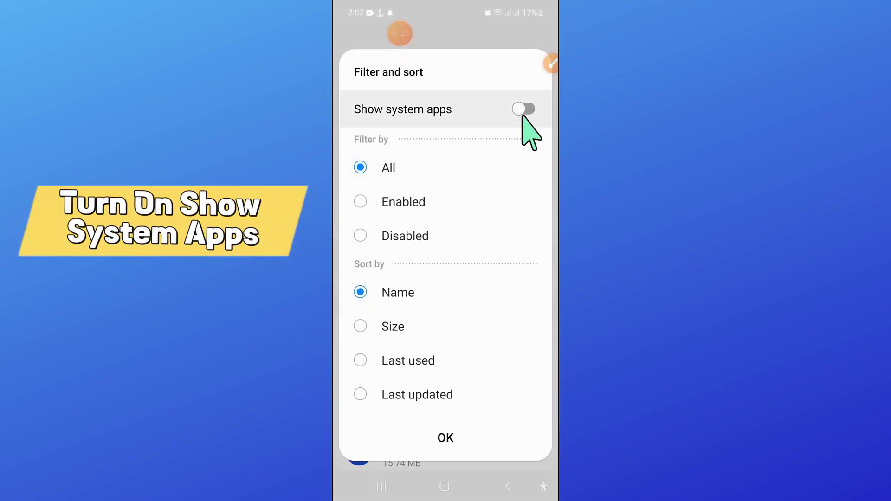
Step: Apply the system-apps filter and scroll to the Download Manager entries (279 KB, 10.63 MB)
click(456, 435)
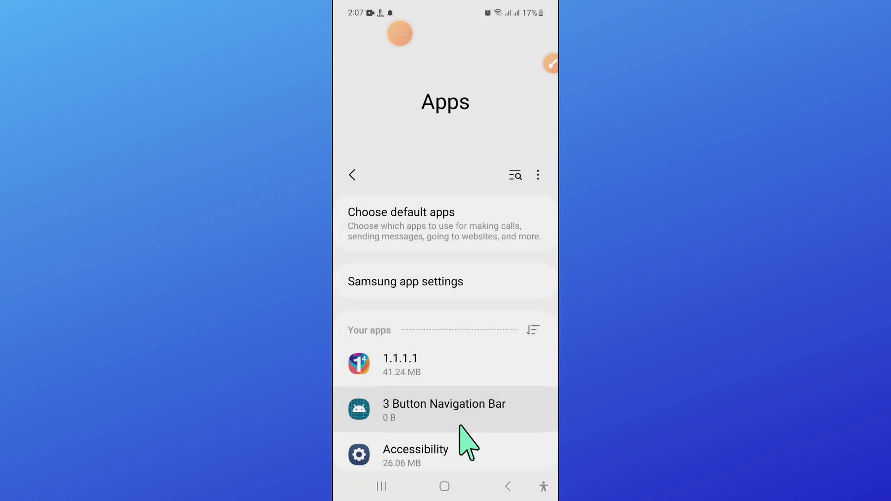
scroll(480, 401, down, 3)
scroll(480, 400, down, 3)
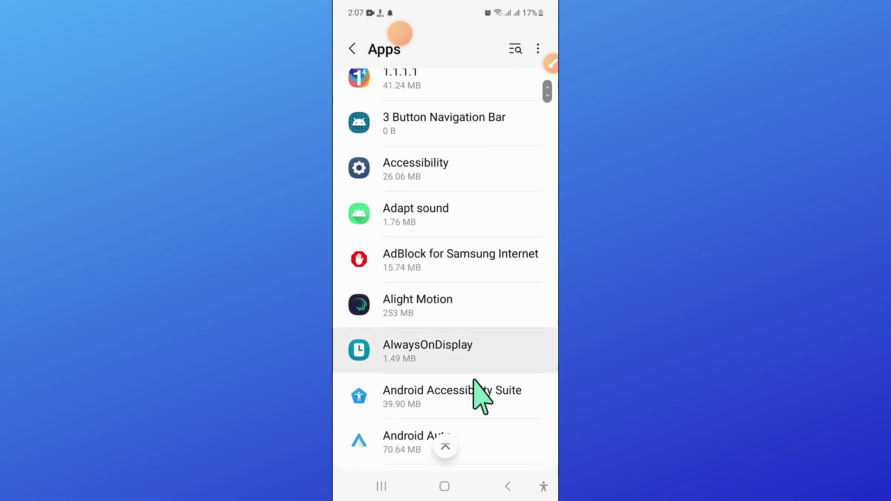
scroll(481, 401, down, 3)
scroll(483, 397, down, 3)
scroll(482, 397, down, 5)
scroll(482, 397, down, 5)
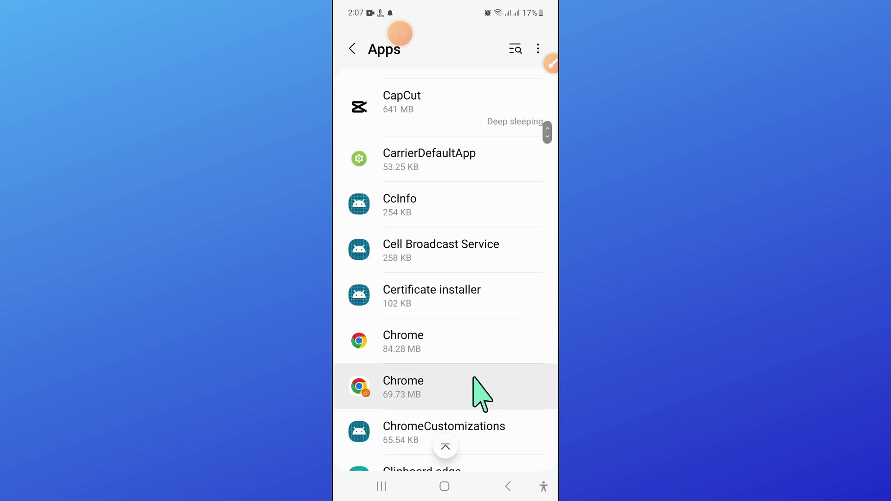
scroll(482, 397, down, 5)
scroll(482, 397, down, 2)
scroll(482, 397, down, 5)
scroll(482, 397, down, 5)
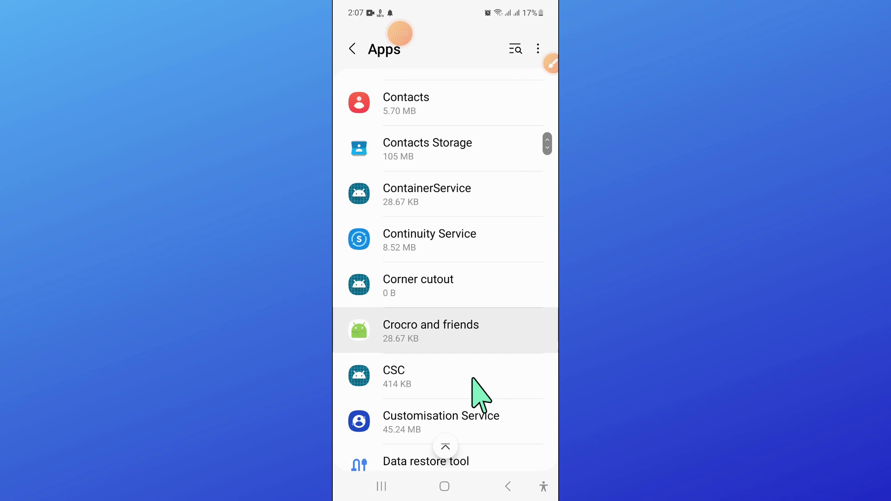
scroll(482, 396, down, 2)
scroll(482, 397, down, 2)
scroll(480, 397, down, 2)
scroll(480, 397, down, 3)
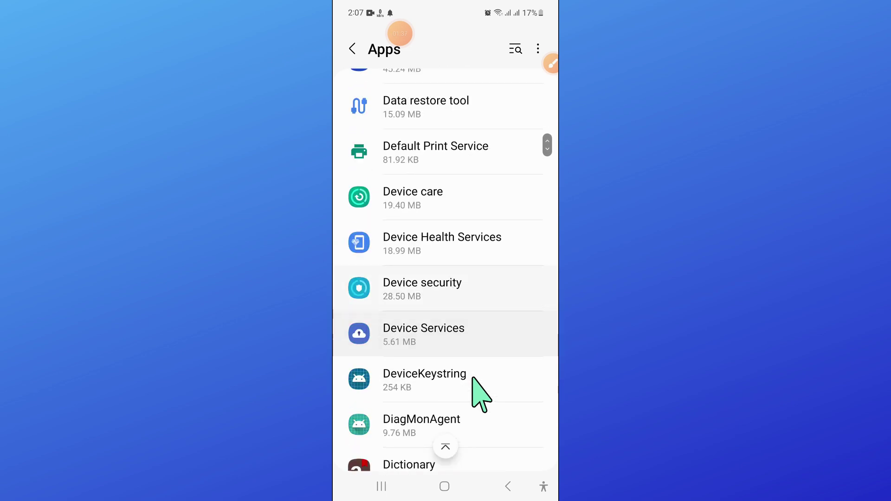
scroll(480, 397, down, 3)
scroll(481, 398, down, 4)
scroll(481, 395, down, 5)
scroll(477, 392, up, 4)
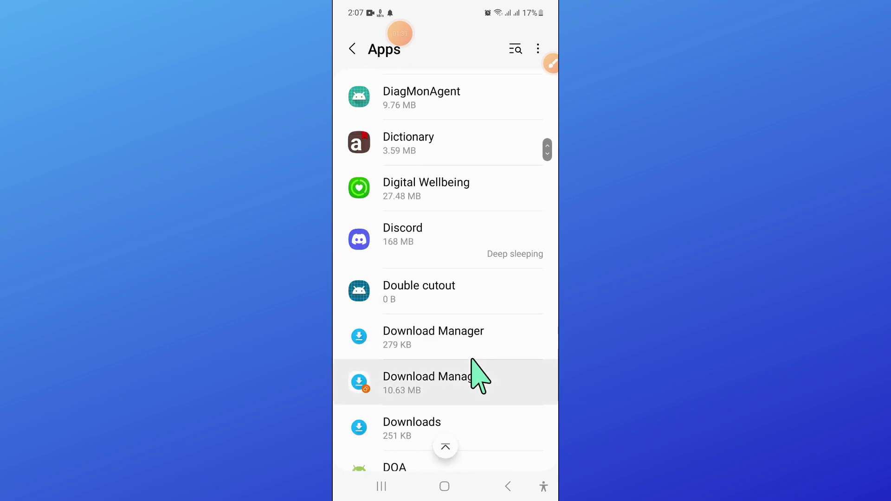
scroll(467, 338, down, 1)
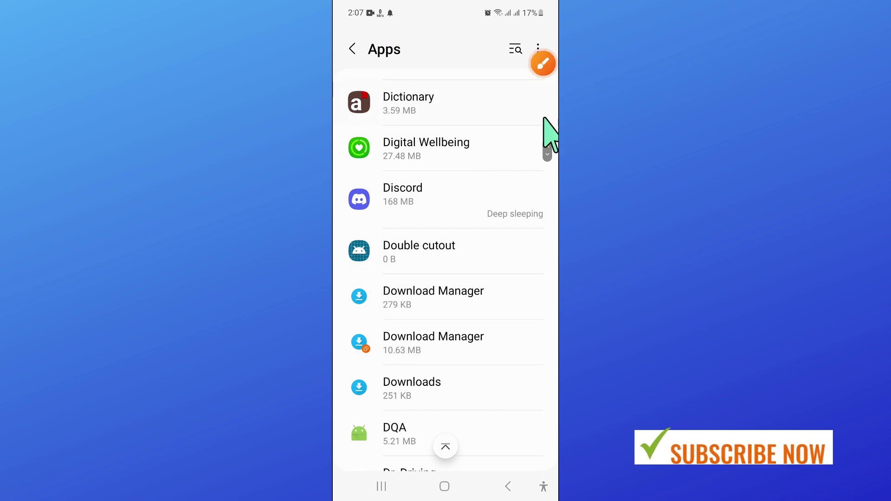
click(542, 63)
click(496, 433)
mouse_move(339, 274)
mouse_down()
mouse_move(507, 322)
mouse_move(555, 322)
mouse_up()
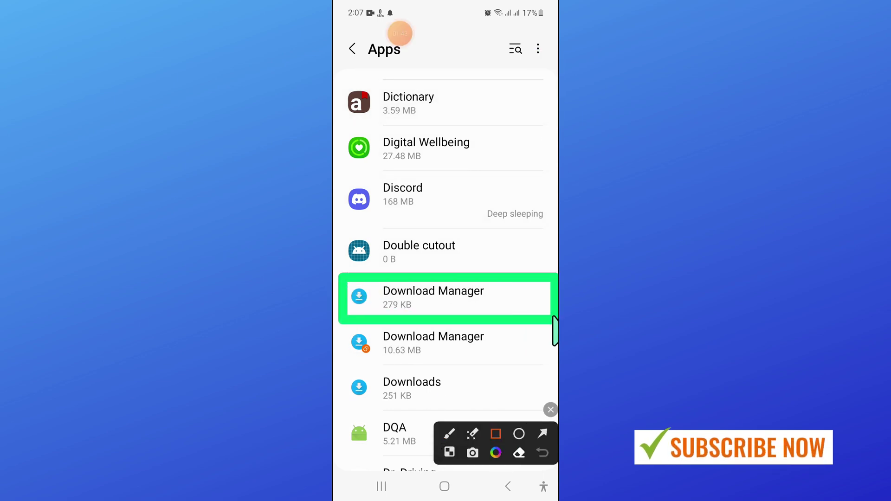
click(543, 433)
drag(339, 378, 414, 324)
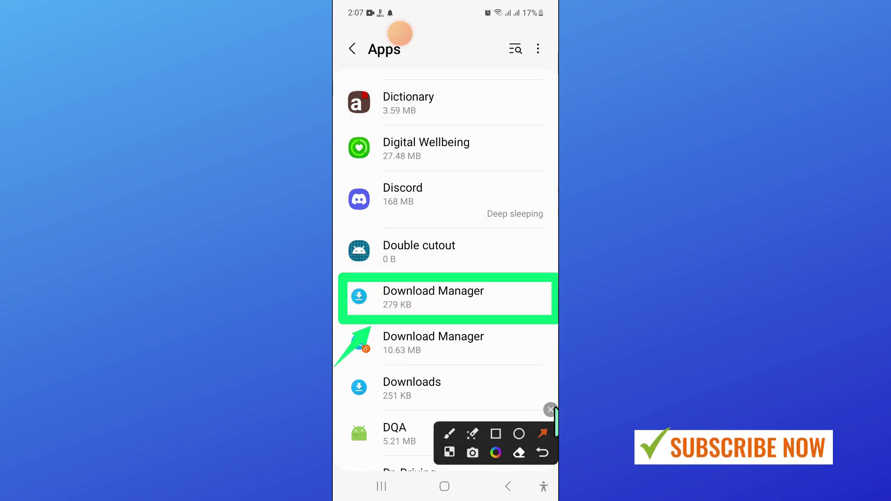
Step: Open the first Download Manager's App info and scroll to its Storage row (293 KB)
click(550, 409)
click(451, 291)
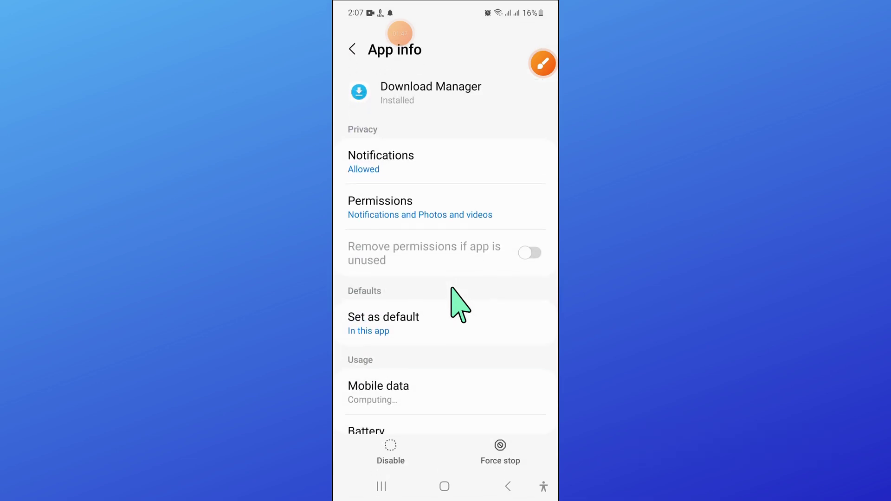
drag(452, 302, 487, 122)
click(543, 64)
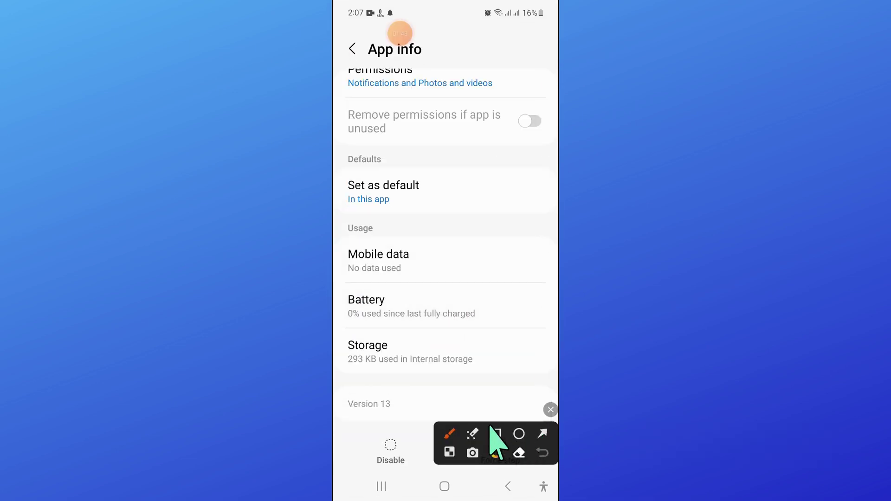
drag(392, 343, 553, 376)
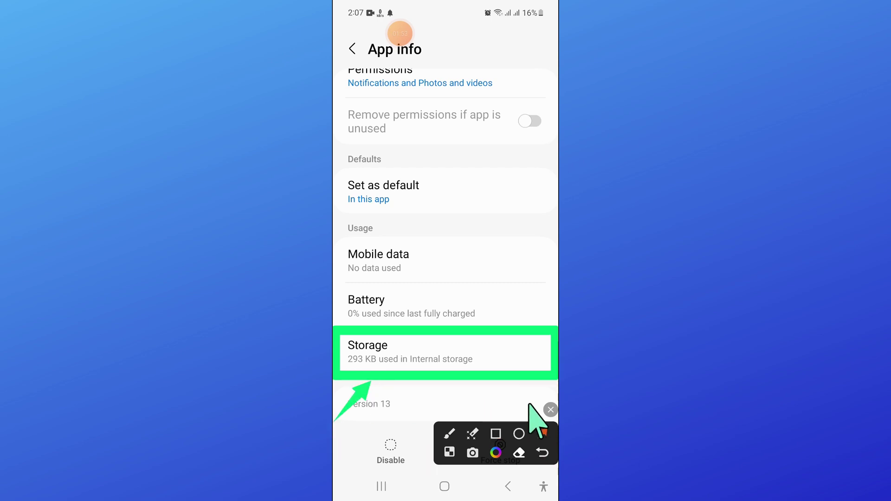
Step: Open Download Manager's storage details and scroll to the Clear cache and Clear data buttons
click(549, 410)
click(425, 356)
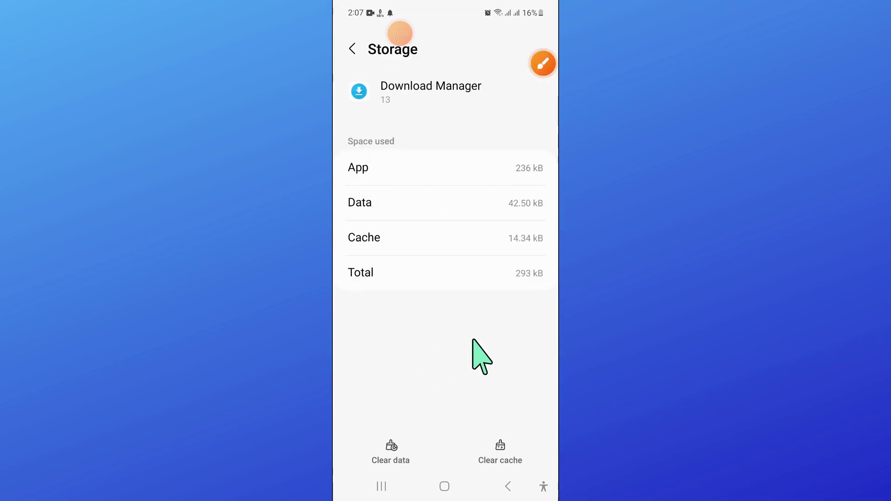
click(543, 64)
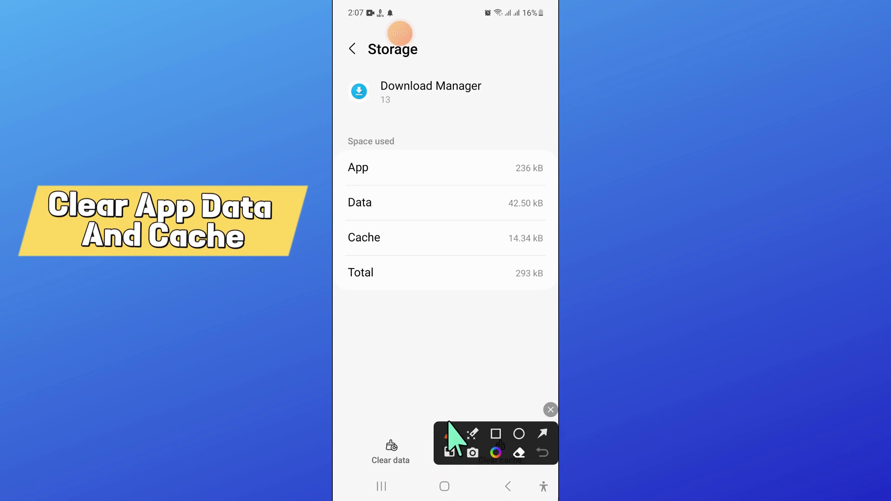
drag(453, 427, 487, 229)
drag(357, 429, 548, 470)
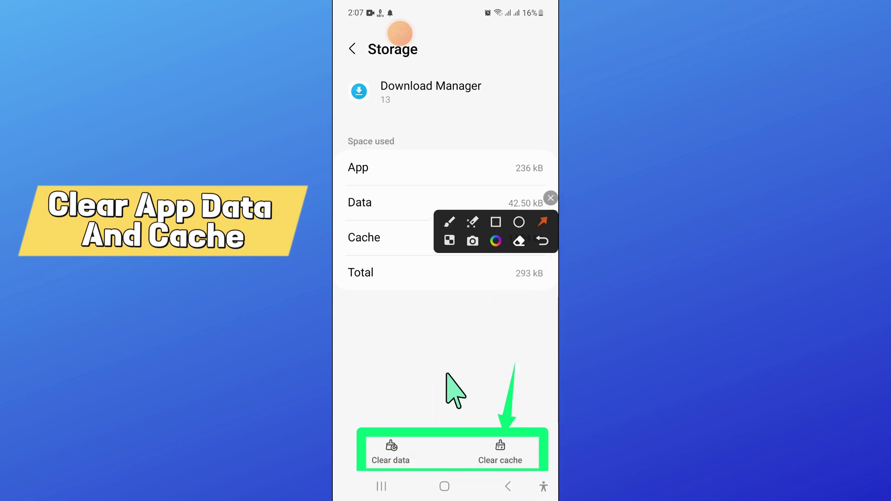
drag(419, 358, 395, 428)
Step: Clear Download Manager's cache to 0 B, request Clear data, then return to the first home page
click(551, 197)
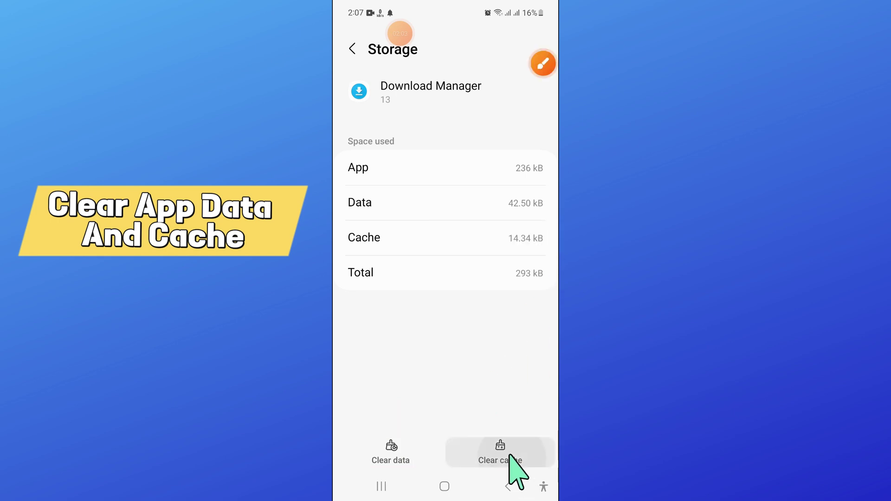
click(501, 452)
click(408, 449)
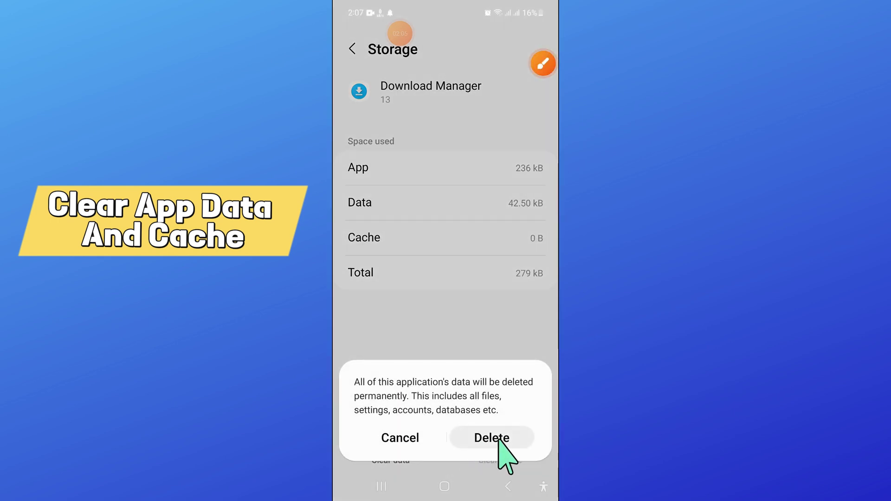
click(444, 485)
drag(372, 129, 394, 70)
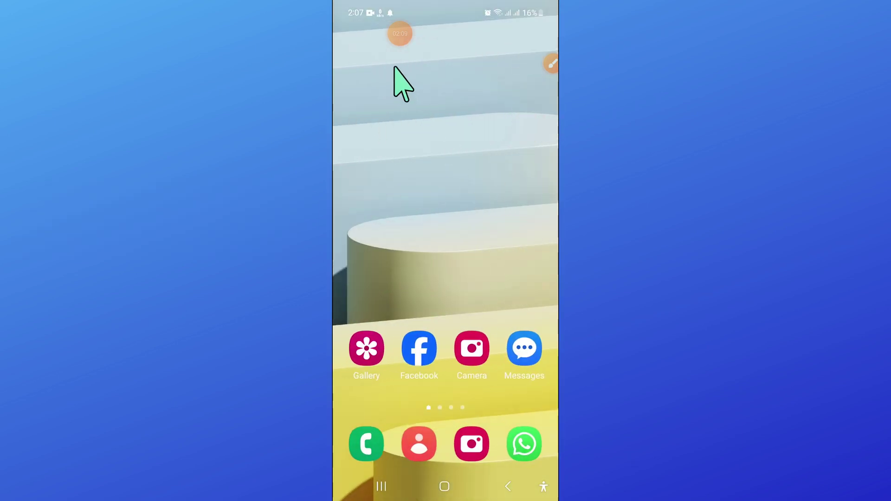